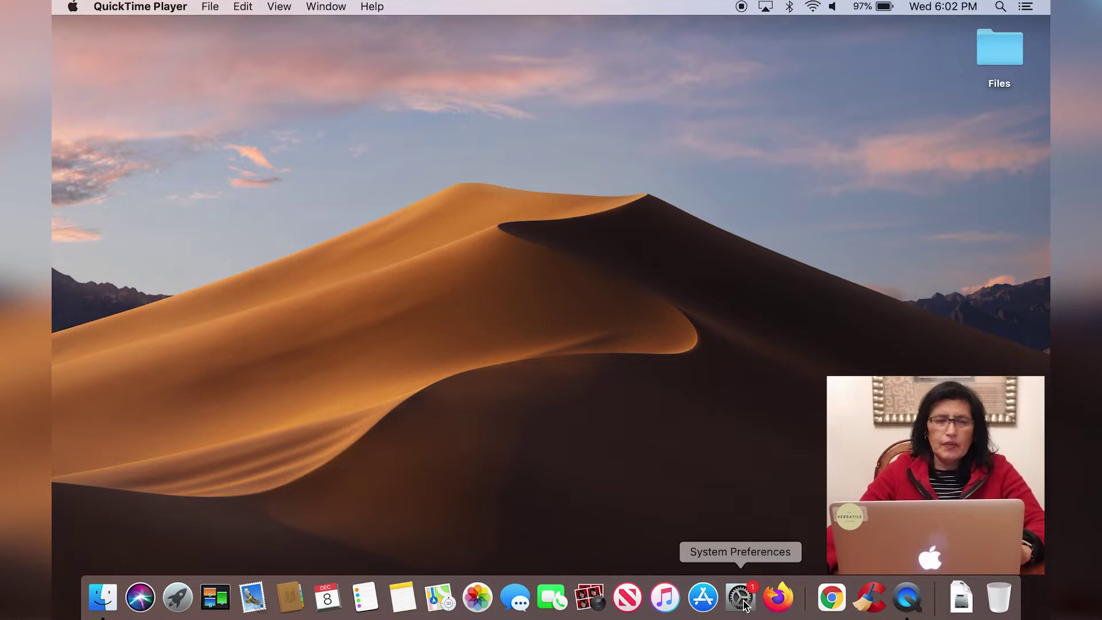
# Open Printers & Scanners from System Preferences via the Apple menu, showing no printers yet.
pyautogui.click(72, 8)
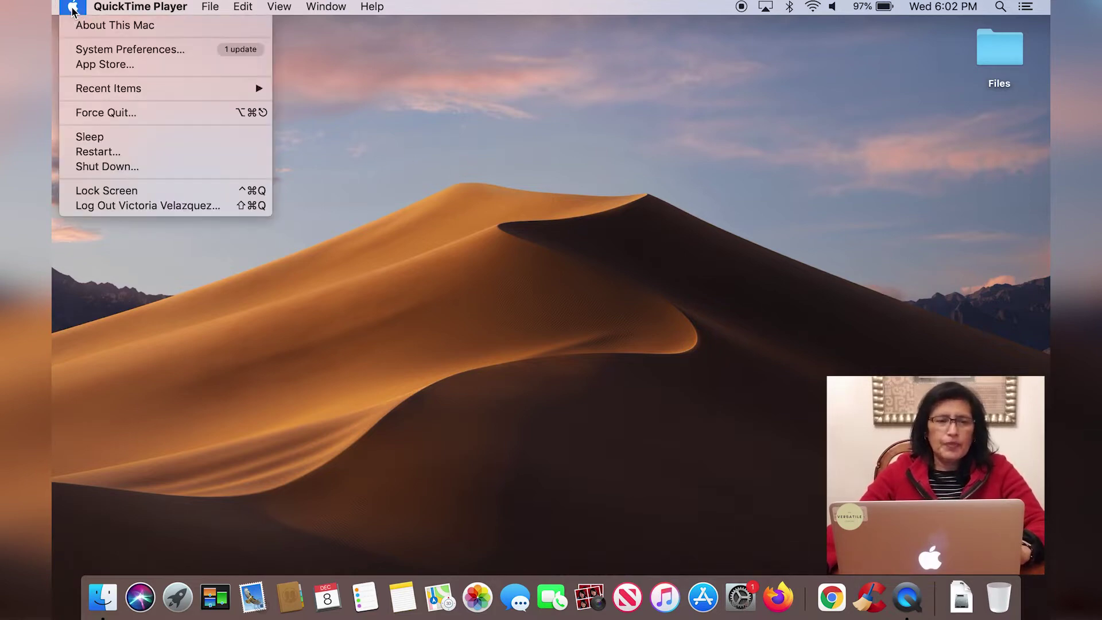
pyautogui.click(90, 50)
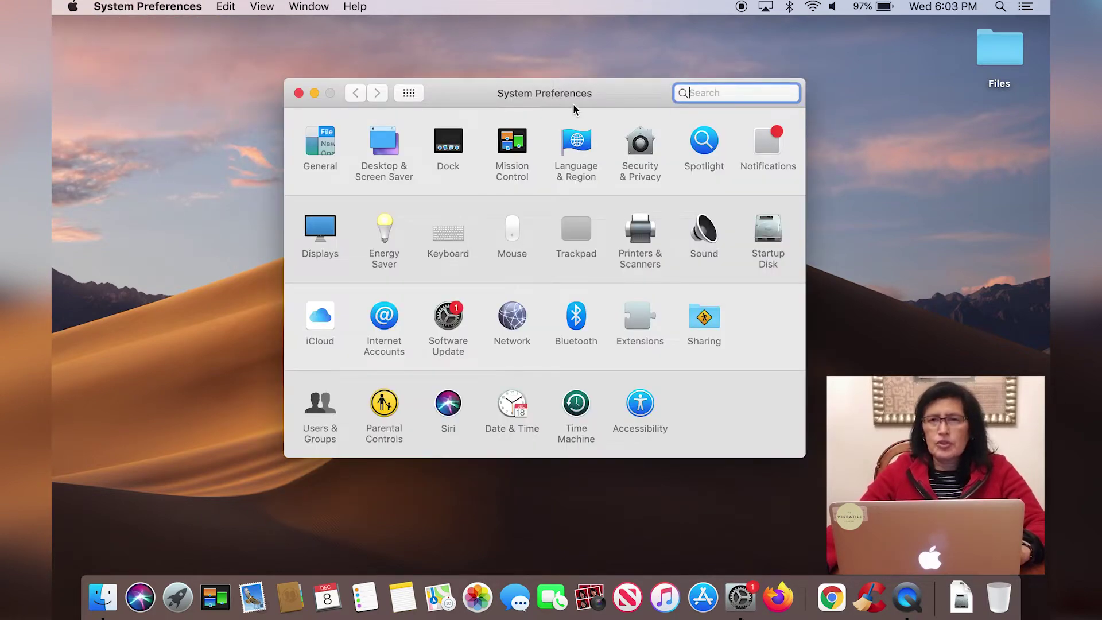
pyautogui.click(645, 241)
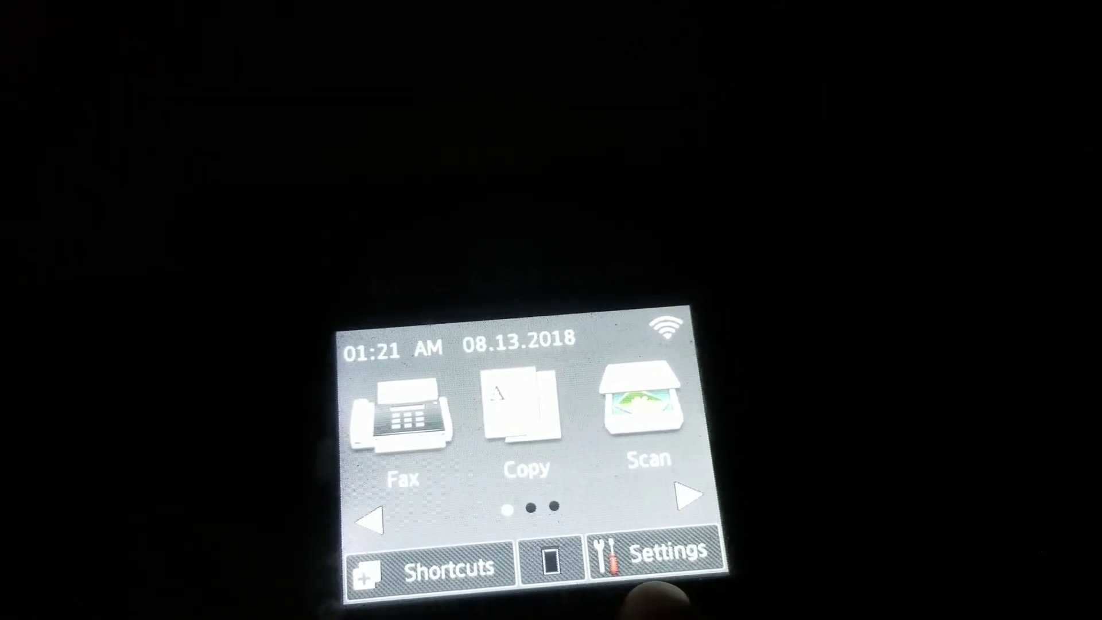
# On the printer's touchscreen, go to Settings > All Settings.
pyautogui.click(649, 542)
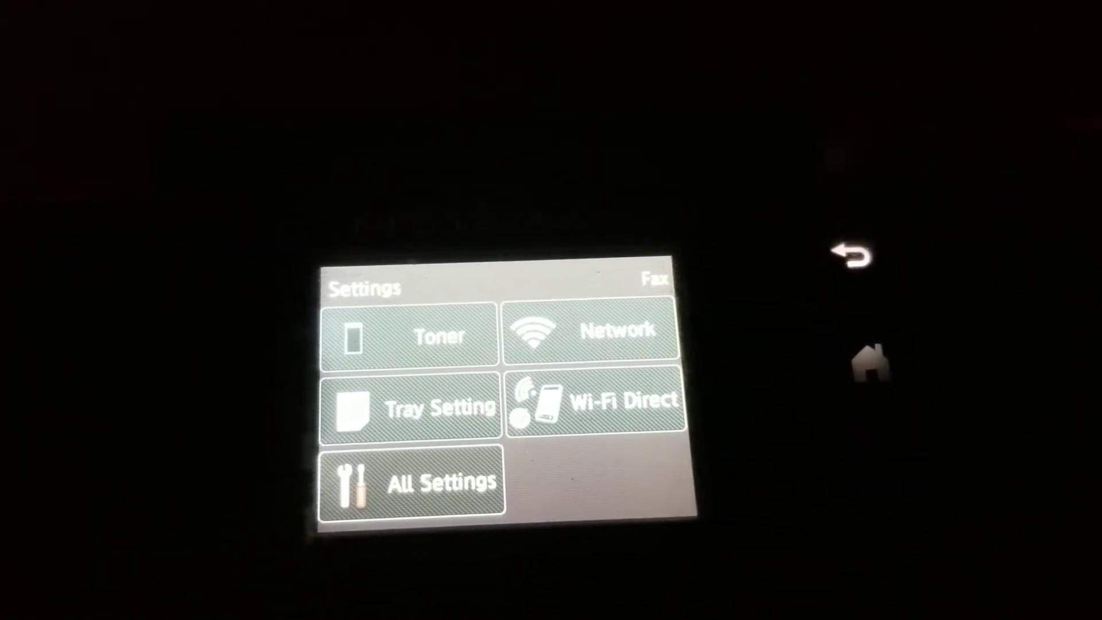
pyautogui.click(428, 350)
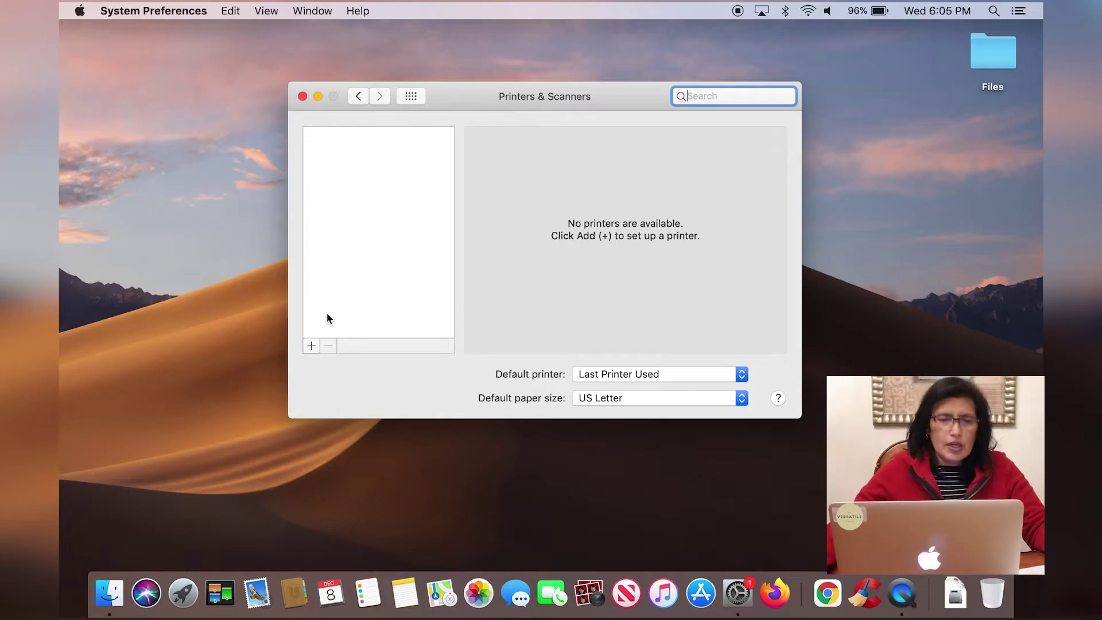
# Add the printer by its pasted IP address as a Generic PostScript Printer and confirm its options.
pyautogui.click(311, 345)
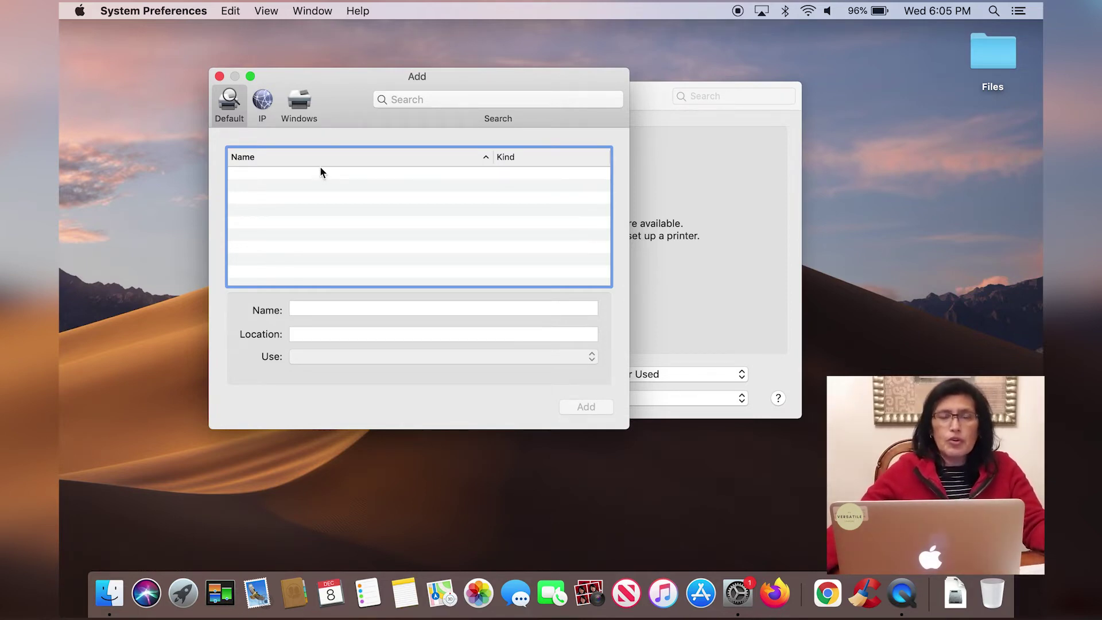
pyautogui.click(261, 103)
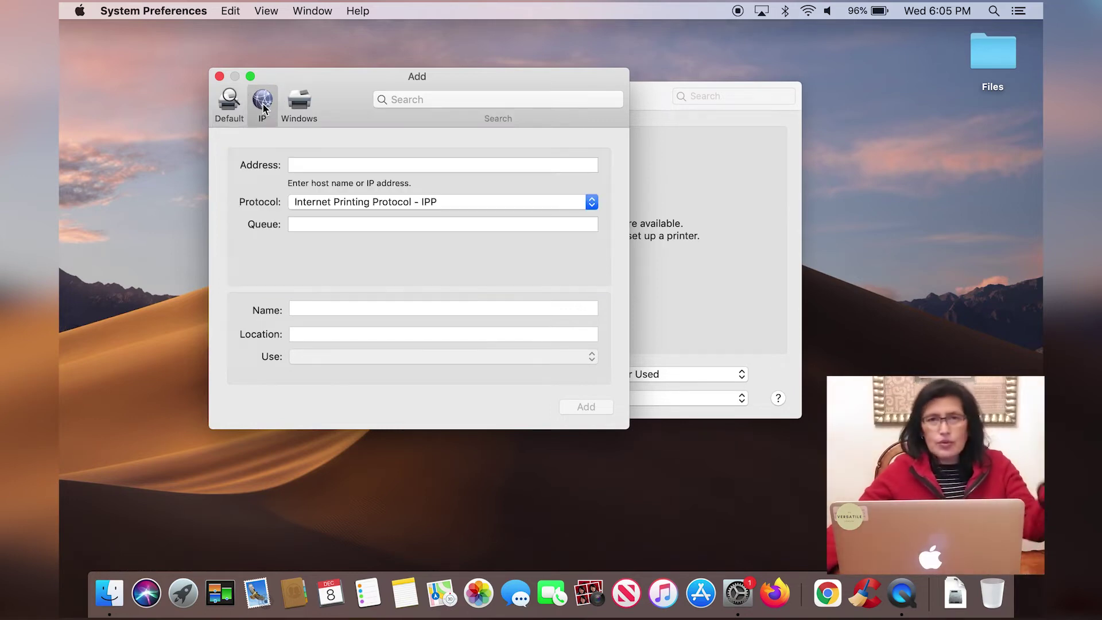
pyautogui.click(319, 165)
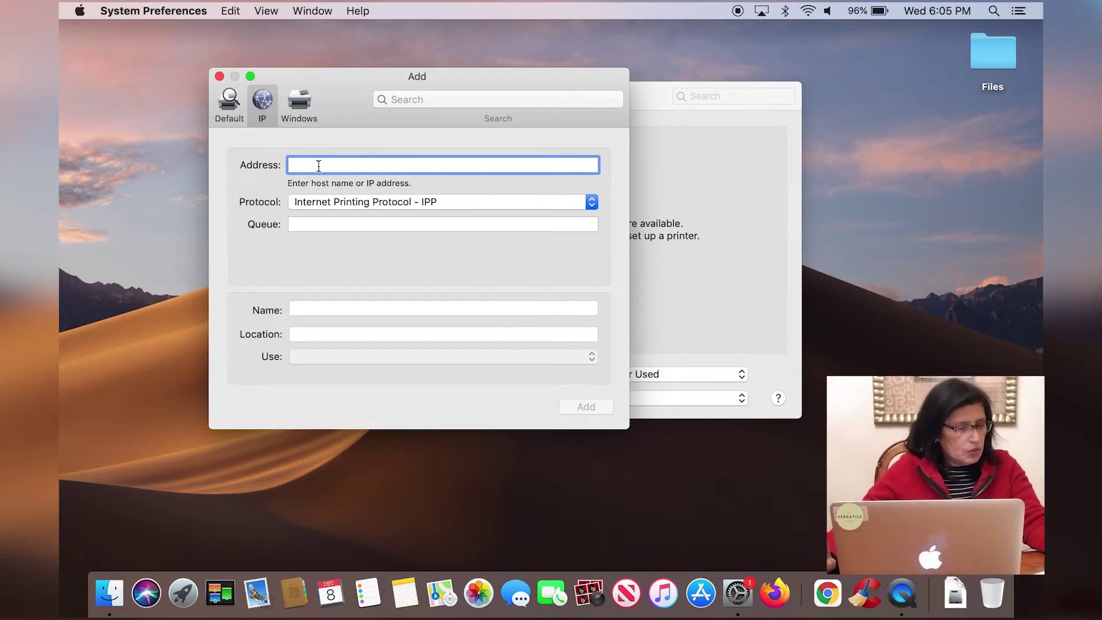
pyautogui.press('super+v')
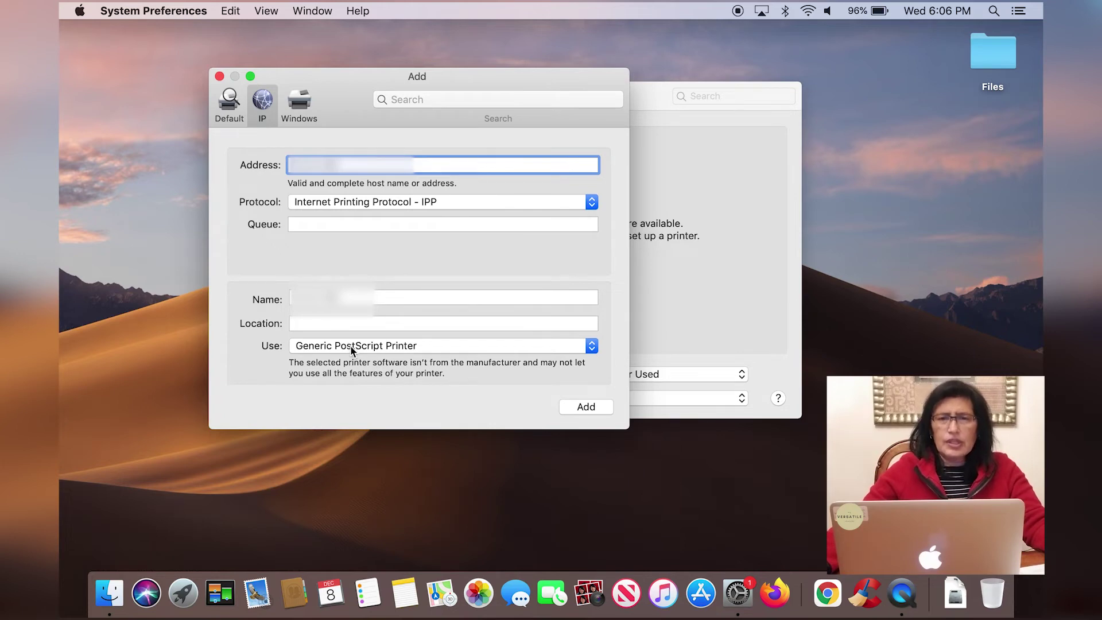
pyautogui.click(589, 407)
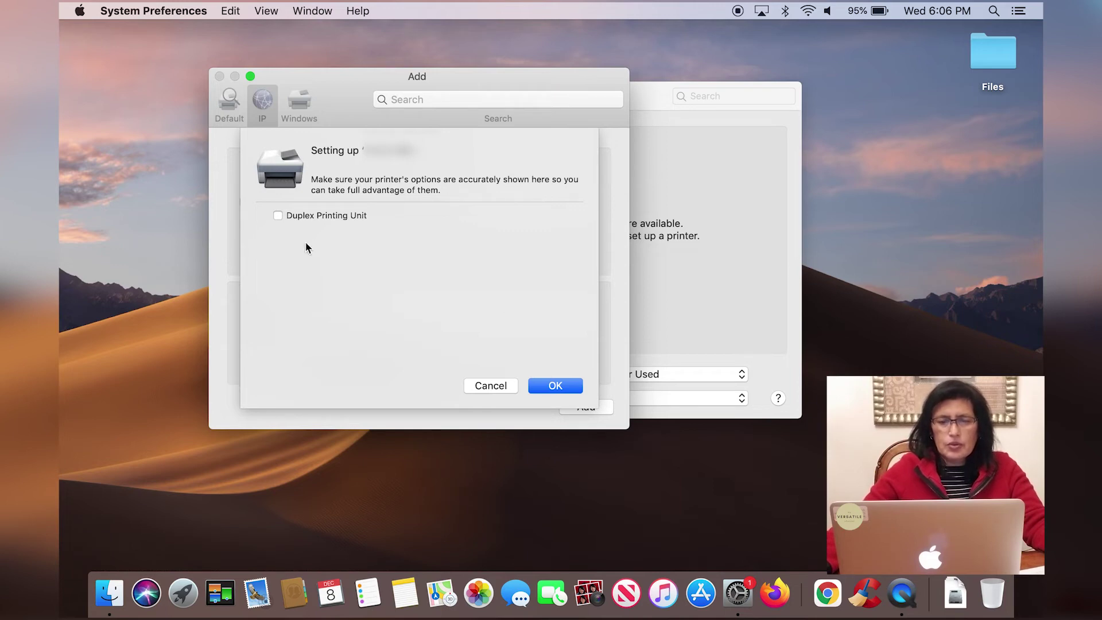
pyautogui.click(552, 383)
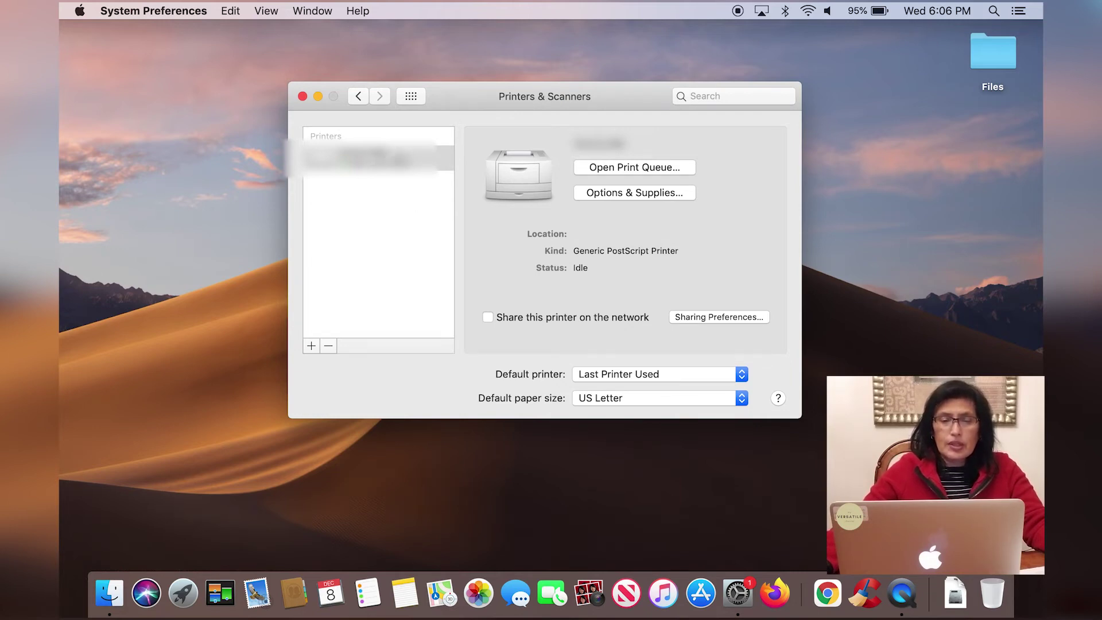
# Rename the new printer to 'Brother MFC-L2740DW' and close System Preferences.
pyautogui.rightClick(397, 153)
pyautogui.click(428, 160)
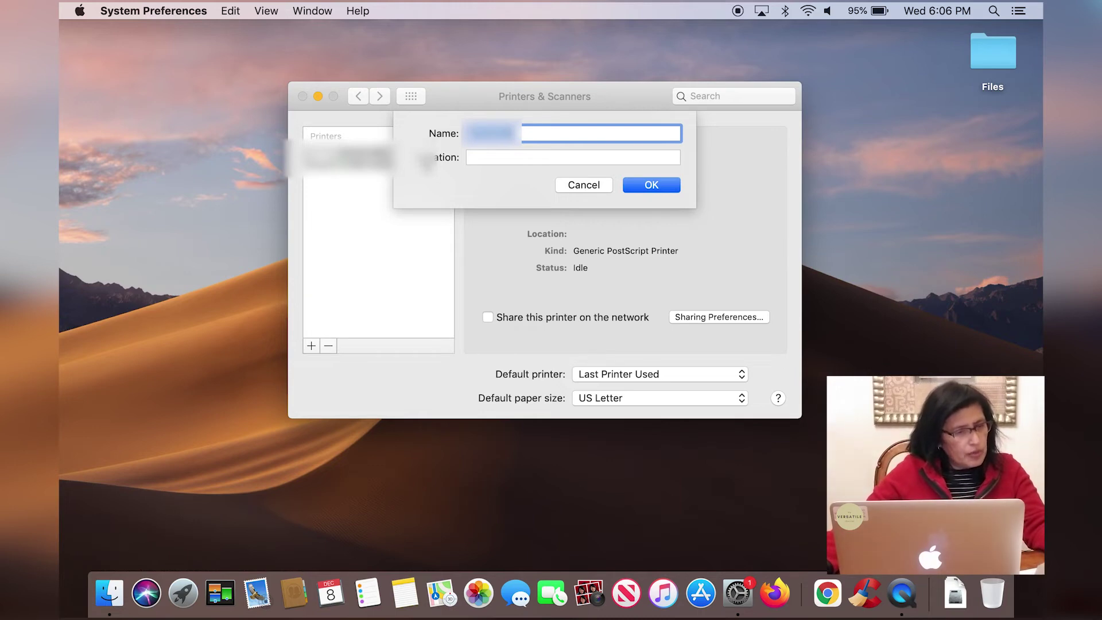
pyautogui.write('Brother')
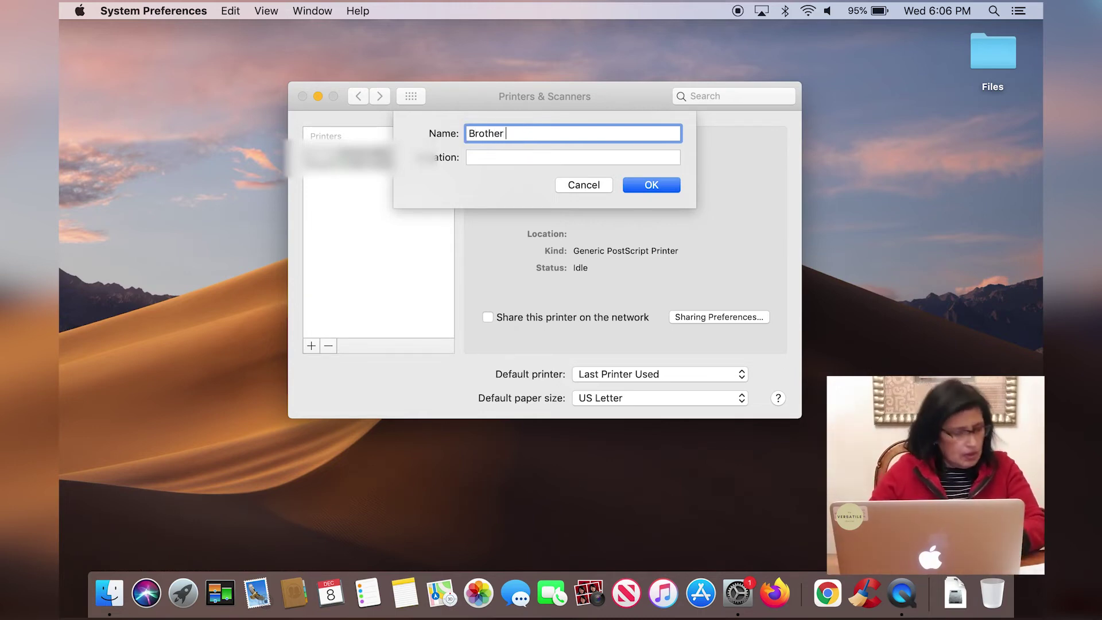
pyautogui.write(' MFC')
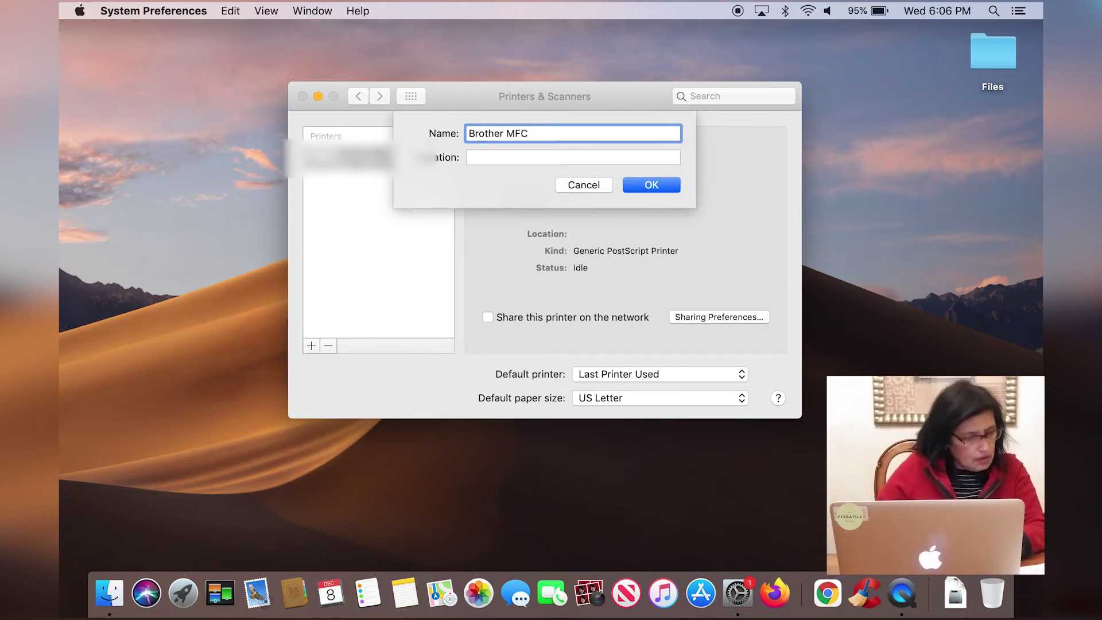
pyautogui.write('-L')
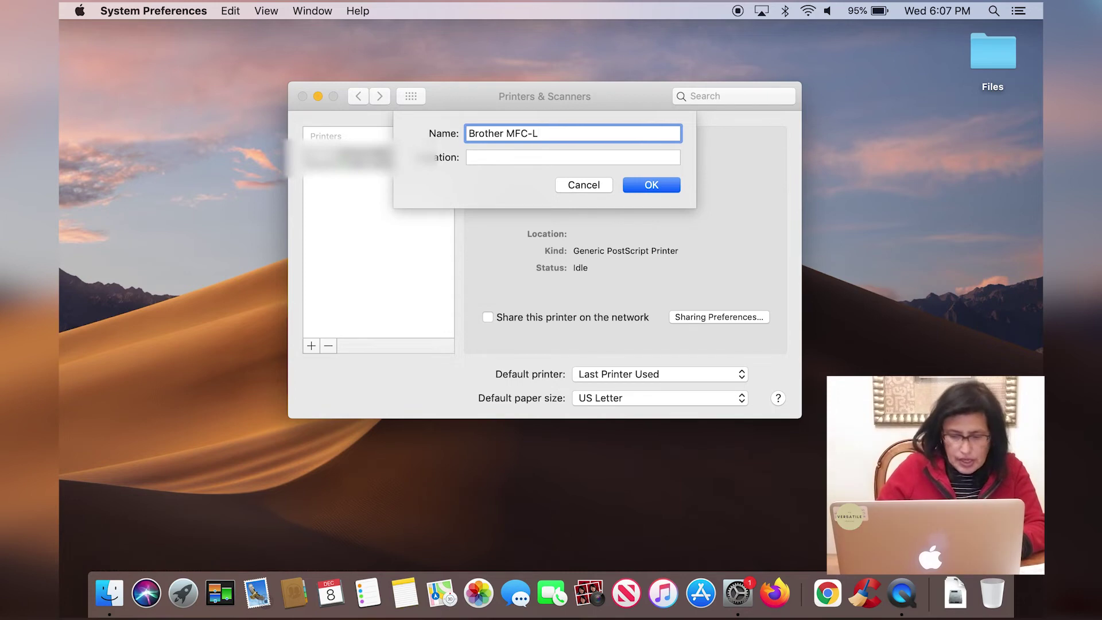
pyautogui.write('27')
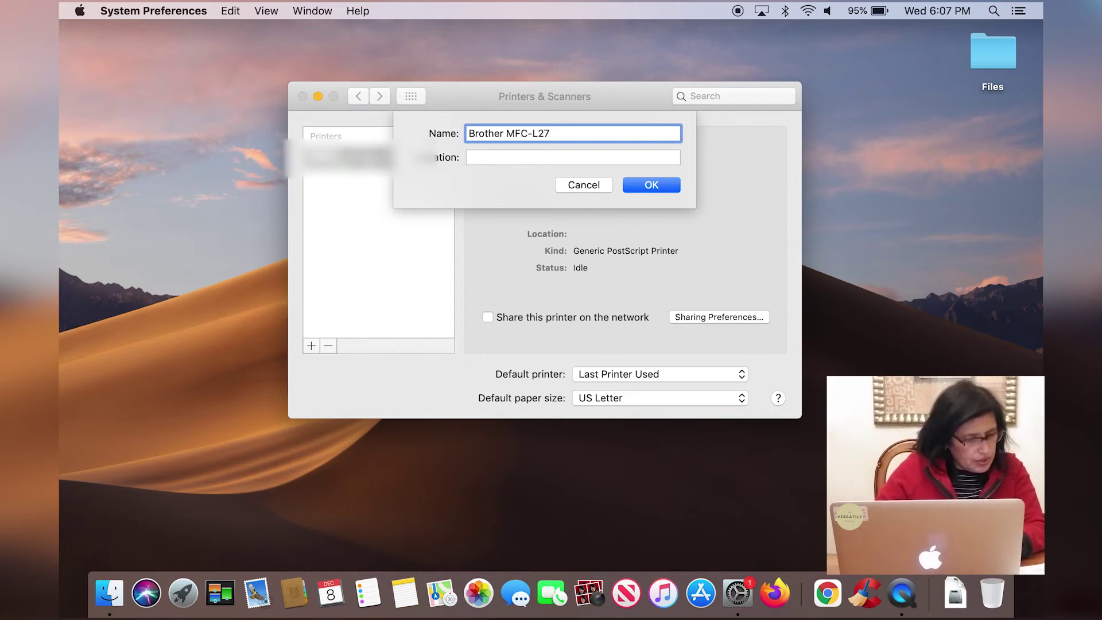
pyautogui.write('40DW')
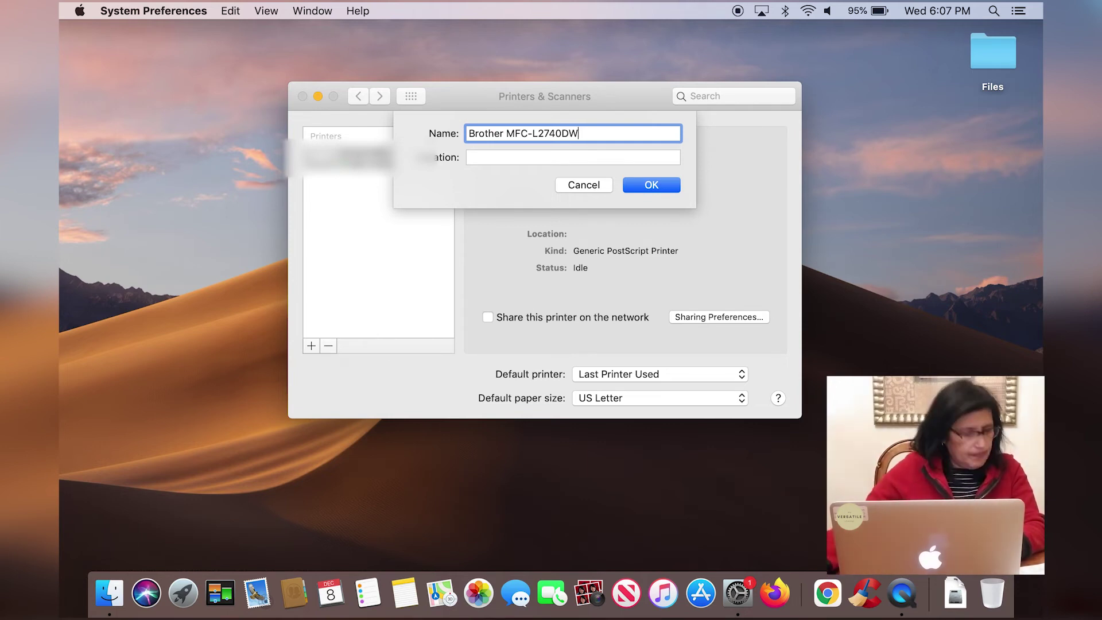
pyautogui.click(653, 185)
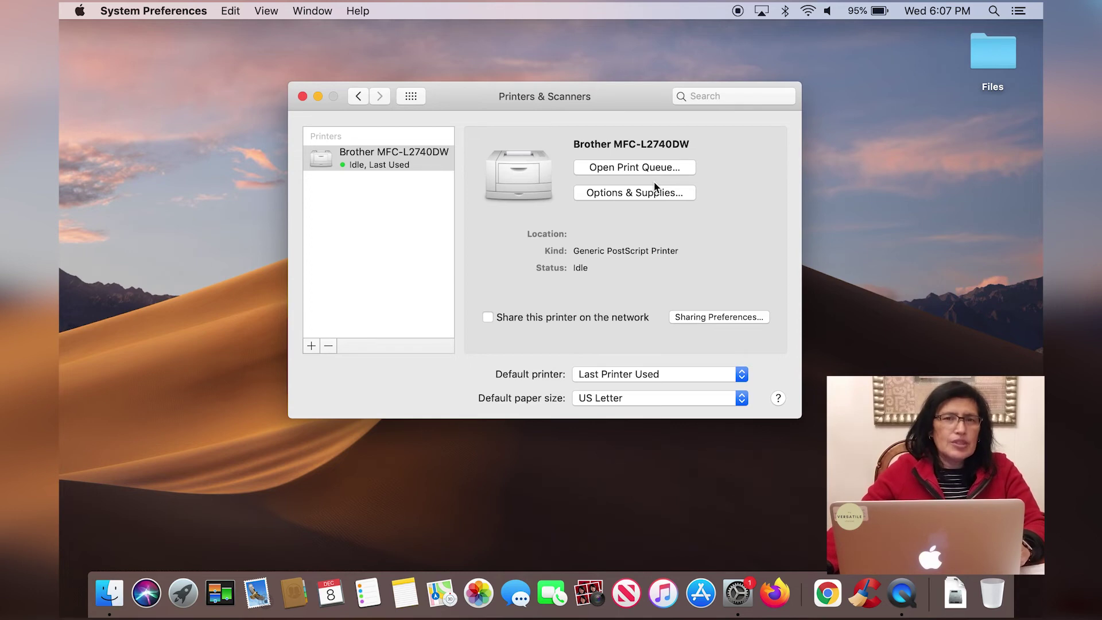
pyautogui.click(302, 96)
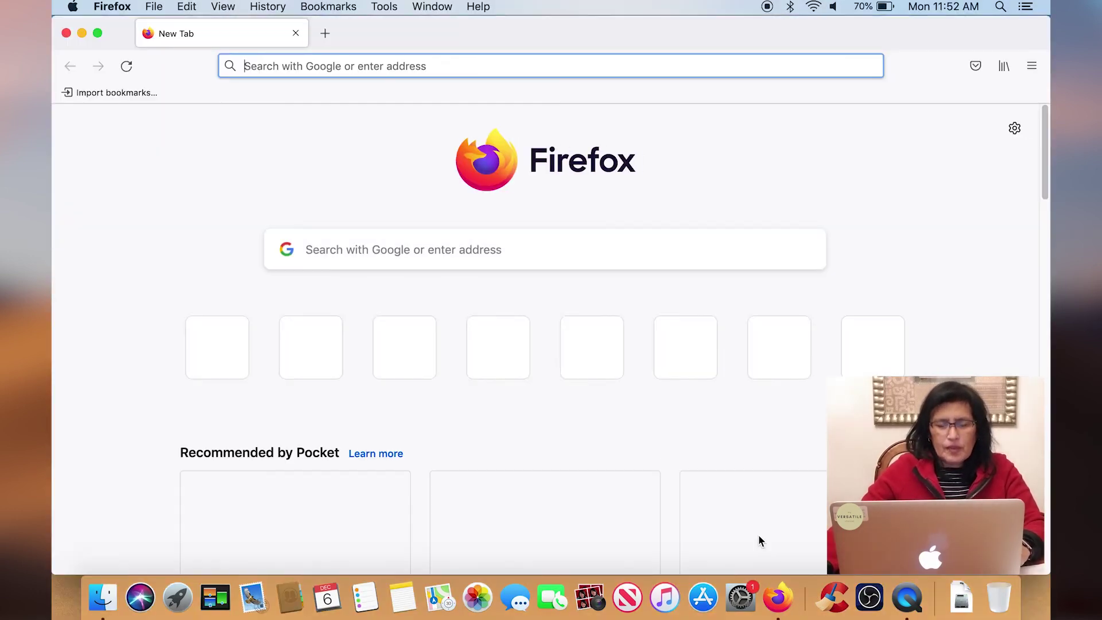
# Open the 'What Is Math?' Pocket article from Firefox's New Tab page.
pyautogui.click(427, 247)
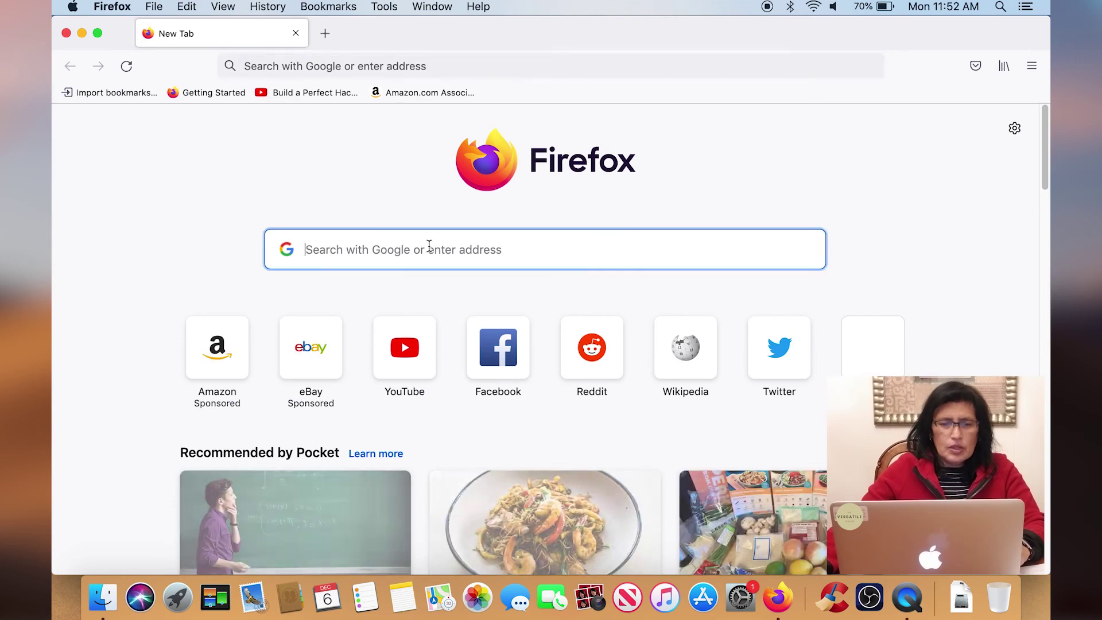
pyautogui.scroll(-8, 458, 306)
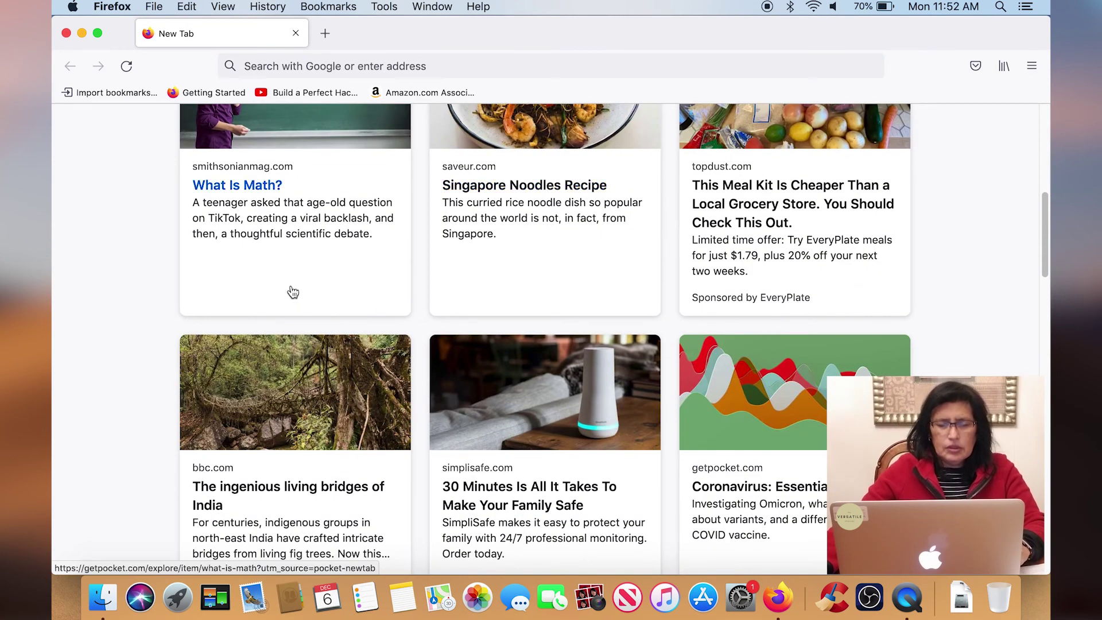
pyautogui.click(266, 198)
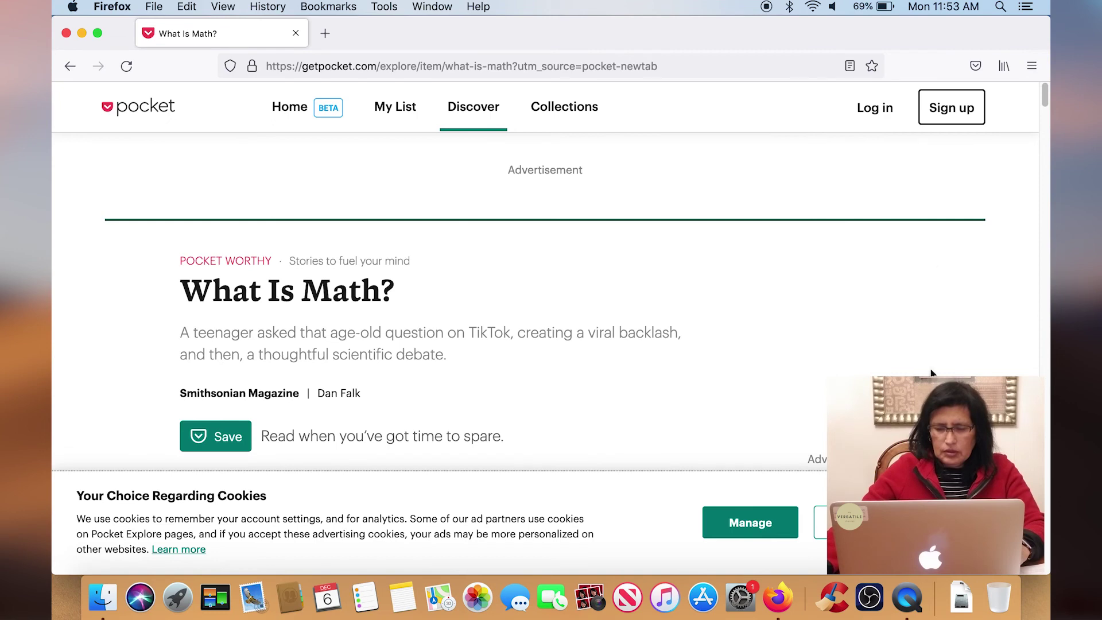
# Print only page 1 of the article using a Custom page range.
pyautogui.click(153, 6)
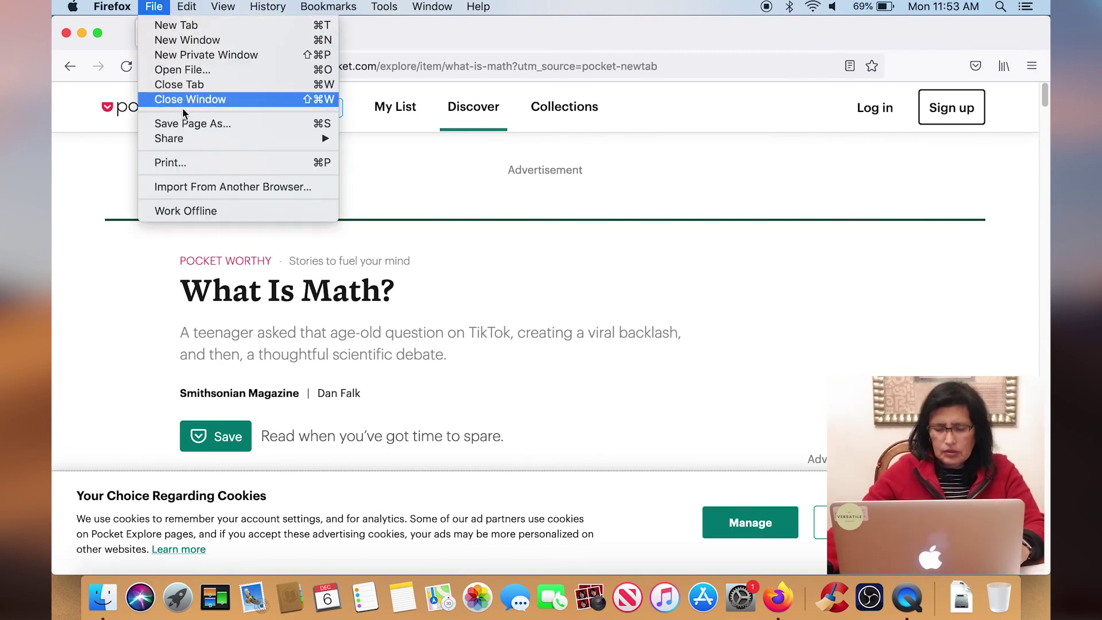
pyautogui.click(168, 163)
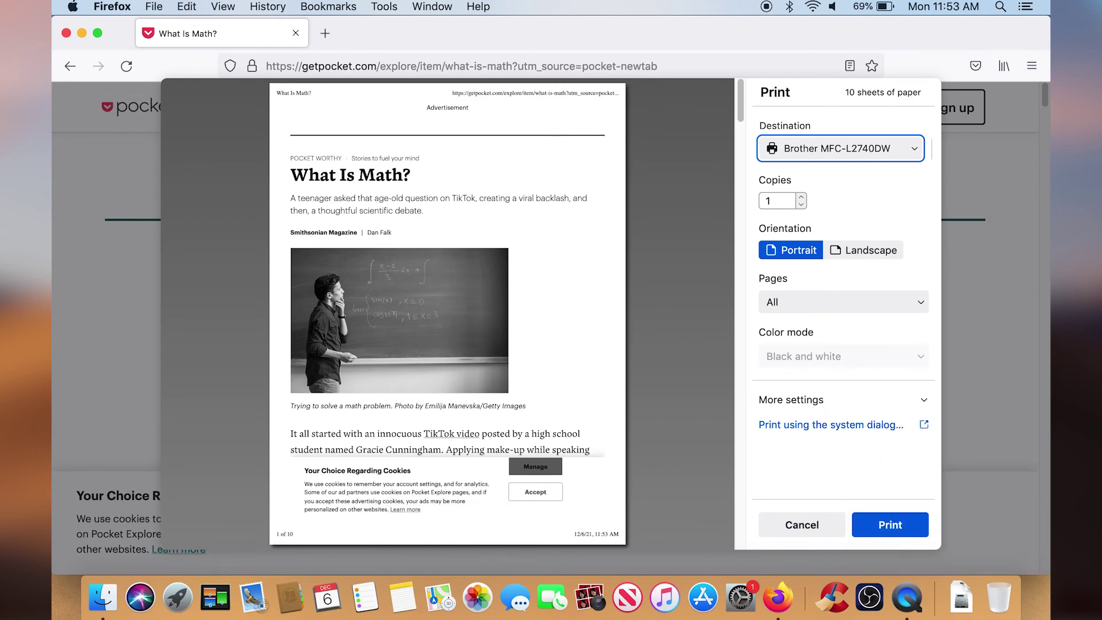
pyautogui.click(791, 399)
pyautogui.scroll(-3, 843, 345)
pyautogui.click(790, 187)
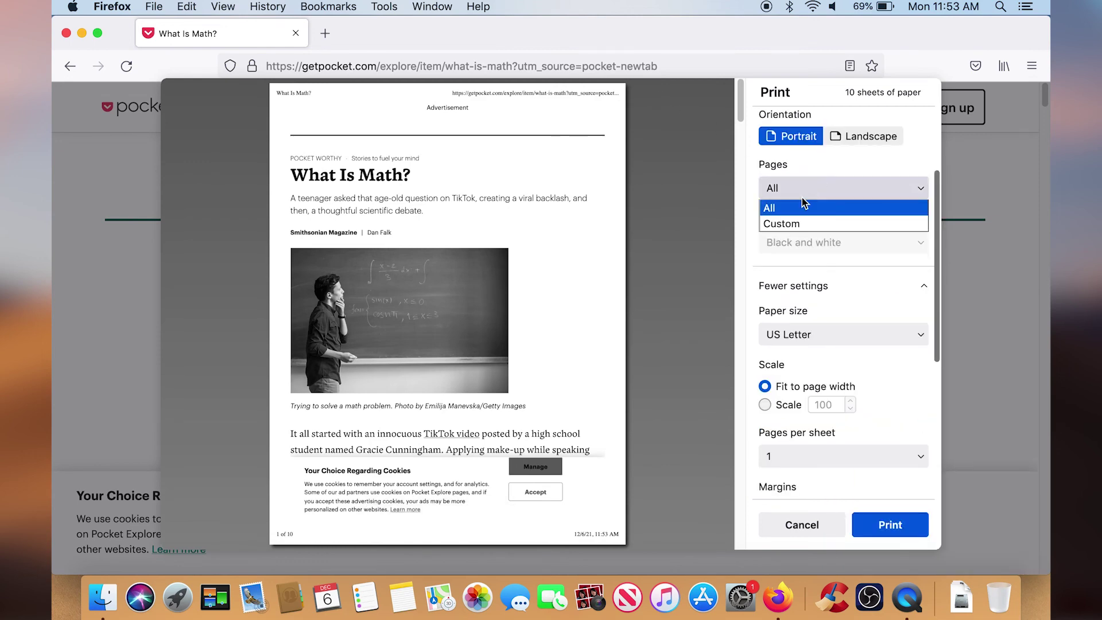
pyautogui.click(787, 224)
pyautogui.write('1')
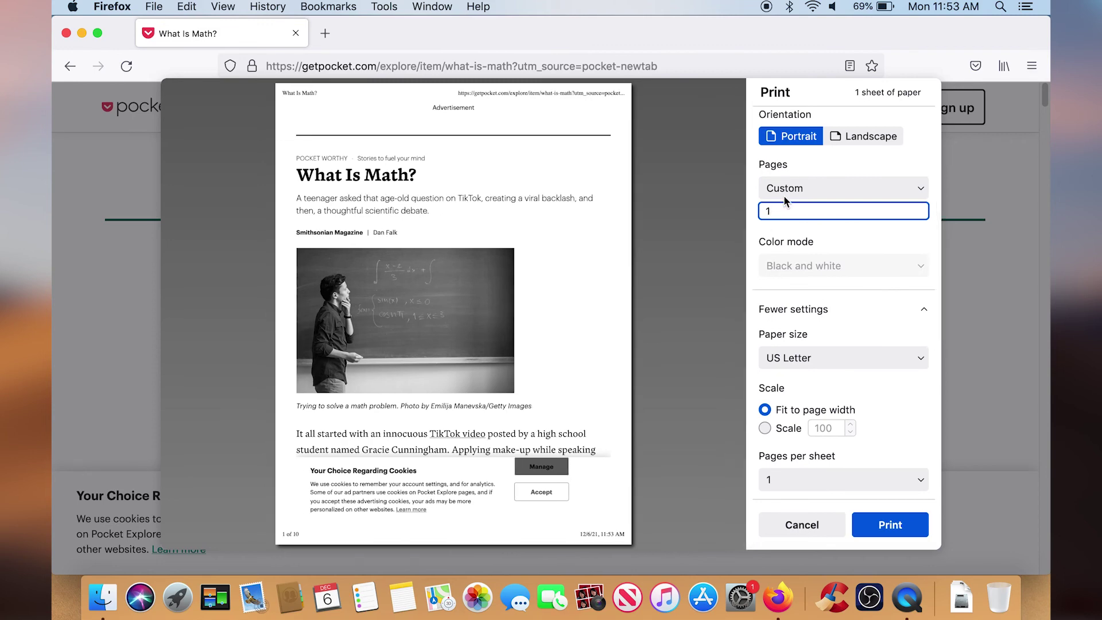
pyautogui.click(889, 524)
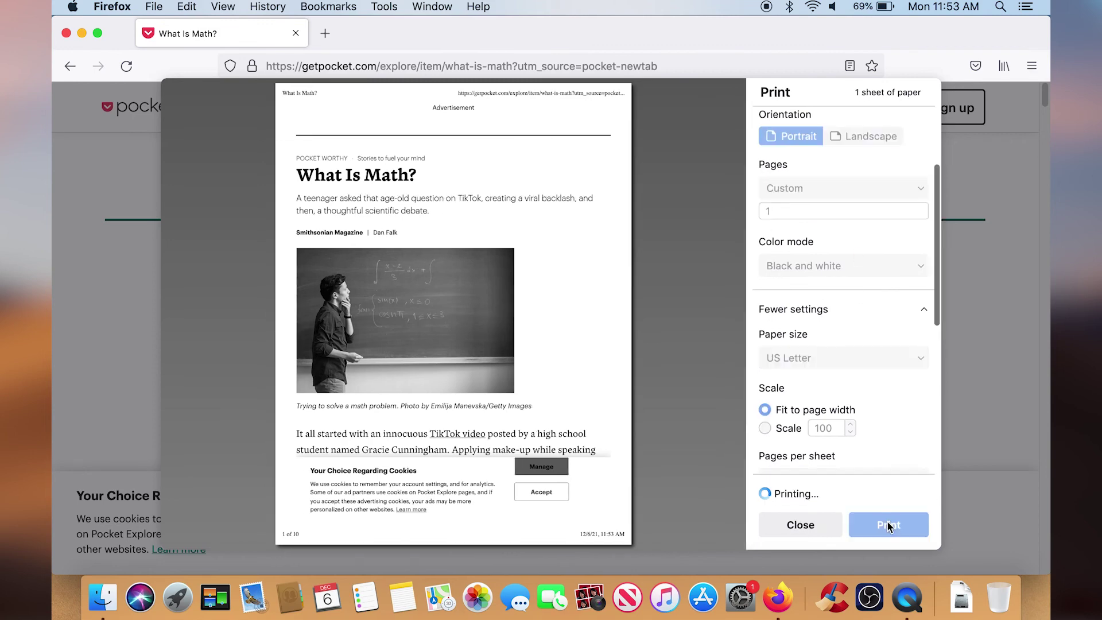